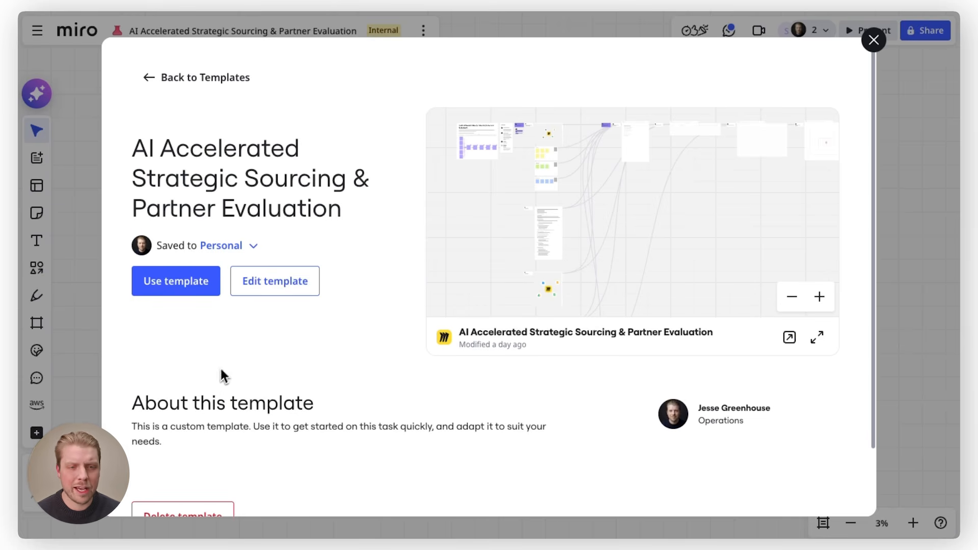
Create a board from the AI Accelerated Strategic Sourcing & Partner Evaluation template
click(175, 282)
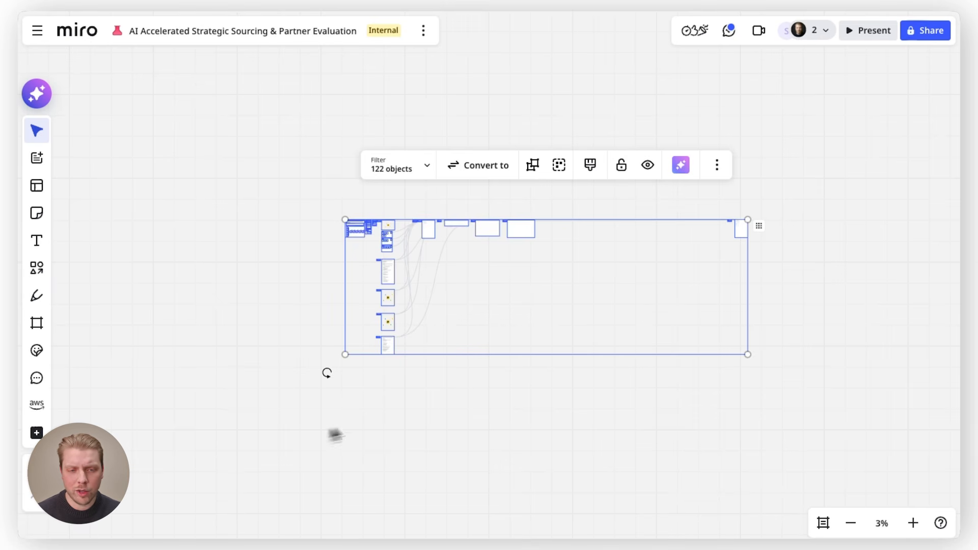
click(313, 266)
Examine the template's overview, workshop transcript, requirement sticky-note boards and partner RFI documents
scroll(356, 231, up, 10)
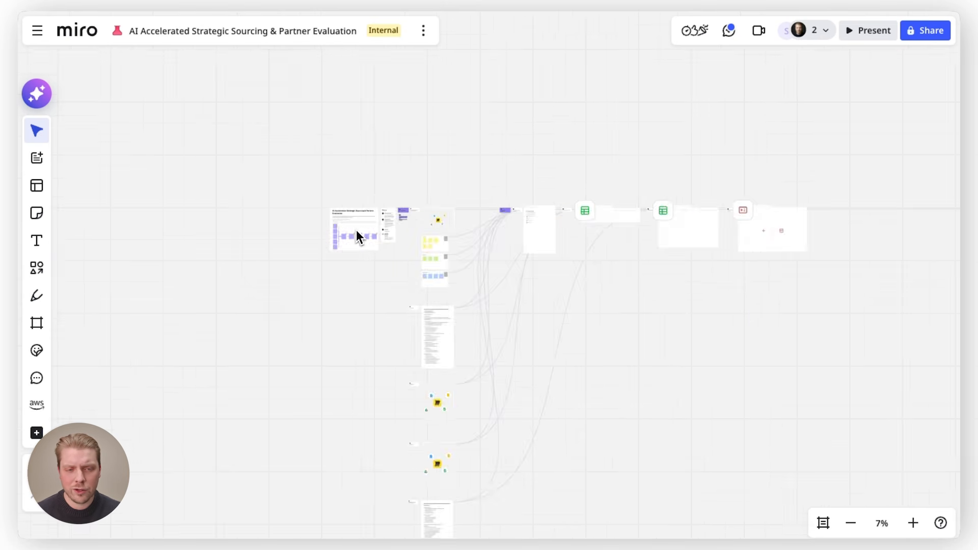
scroll(410, 233, up, 3)
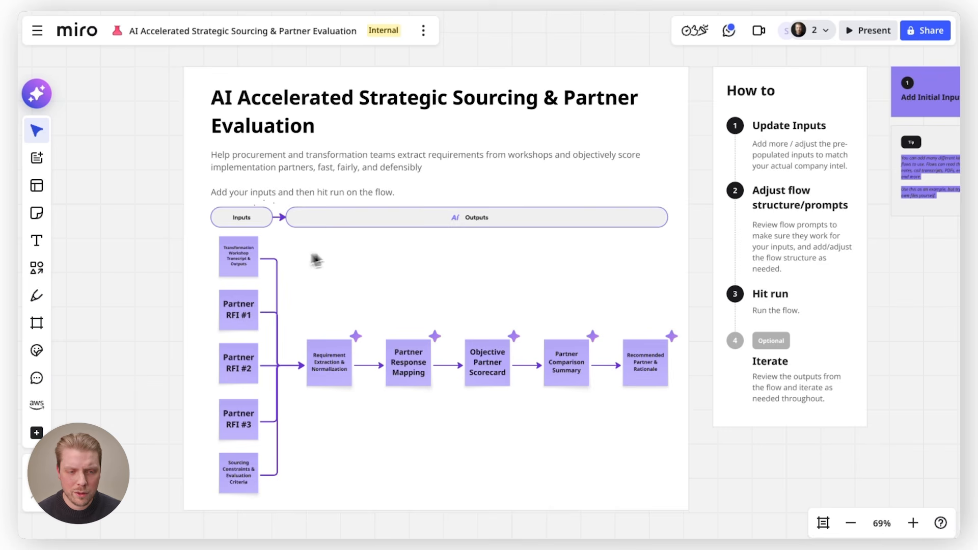
scroll(219, 271, up, 5)
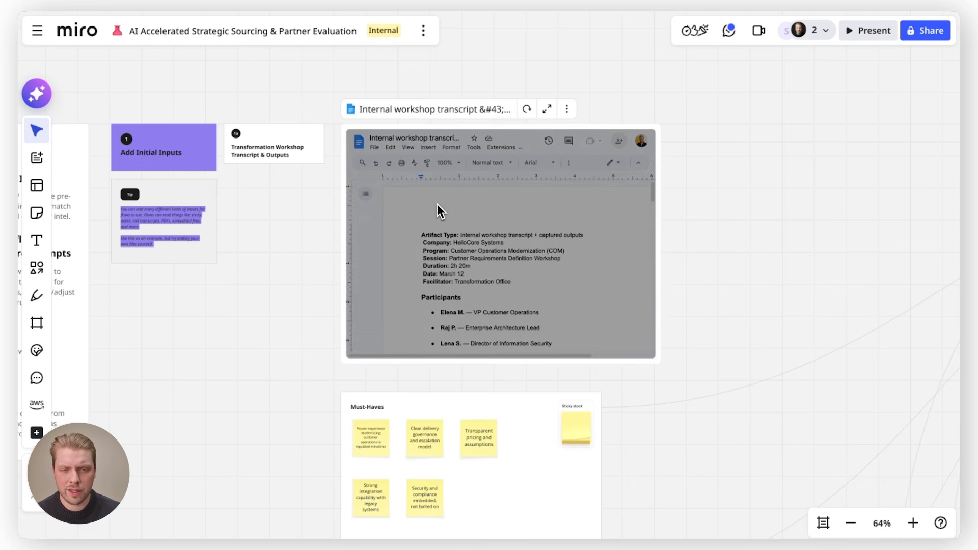
scroll(537, 193, up, 2)
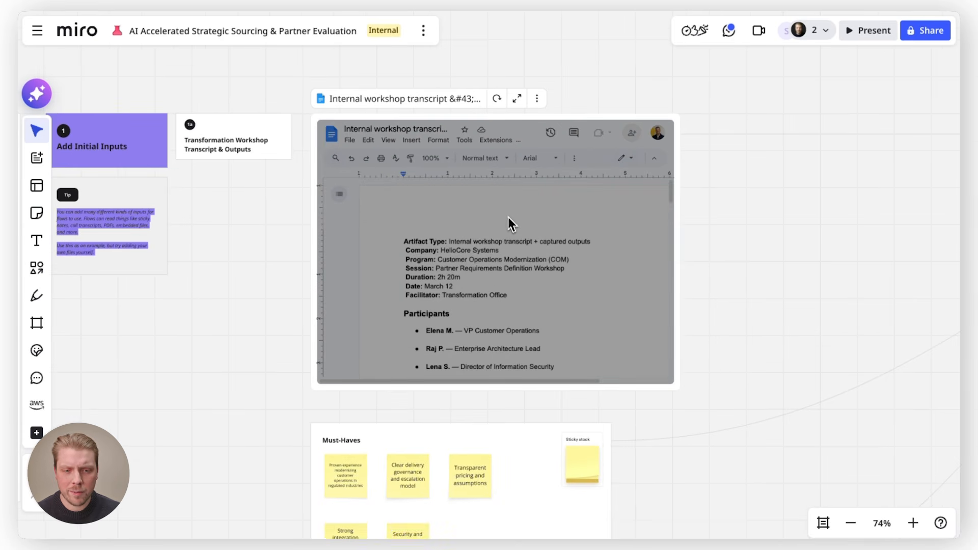
scroll(588, 228, down, 4)
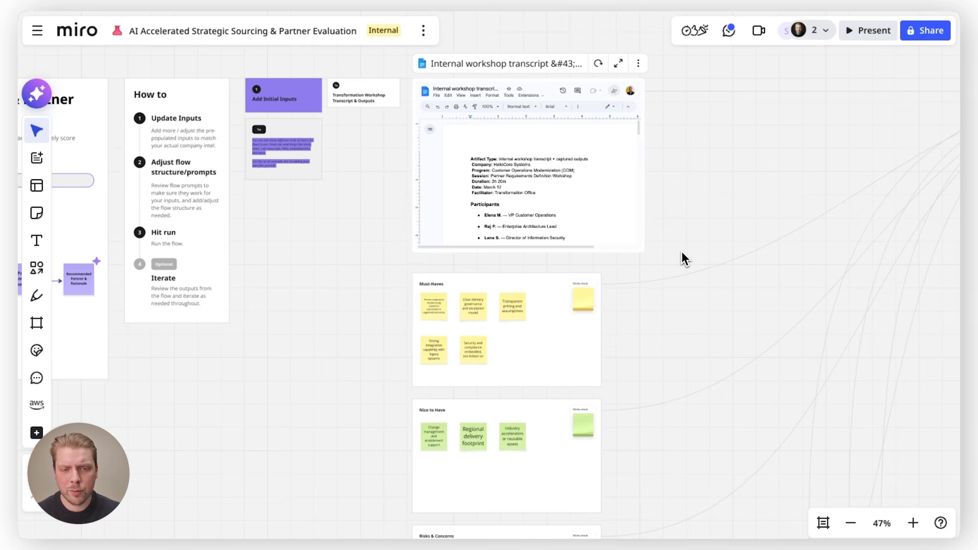
scroll(560, 376, up, 3)
scroll(535, 346, down, 3)
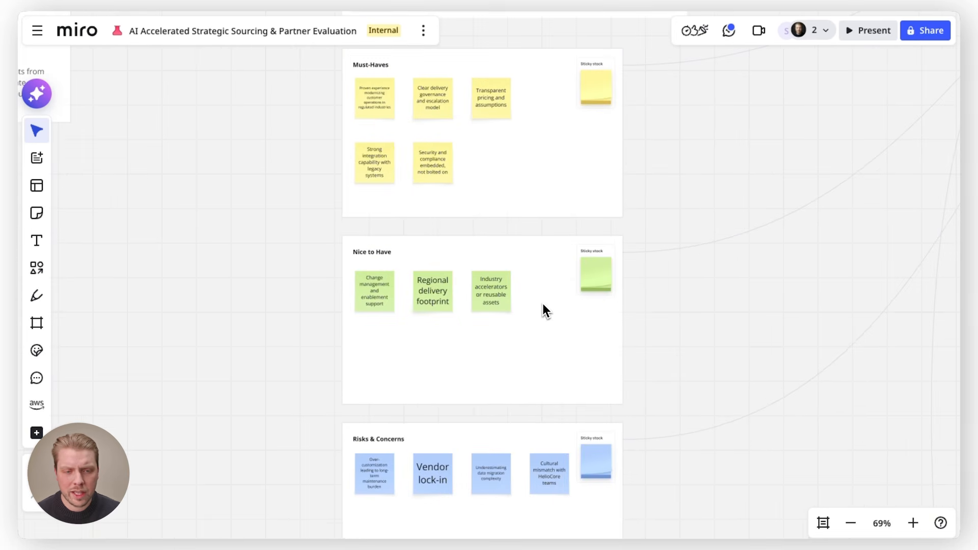
scroll(417, 220, down, 8)
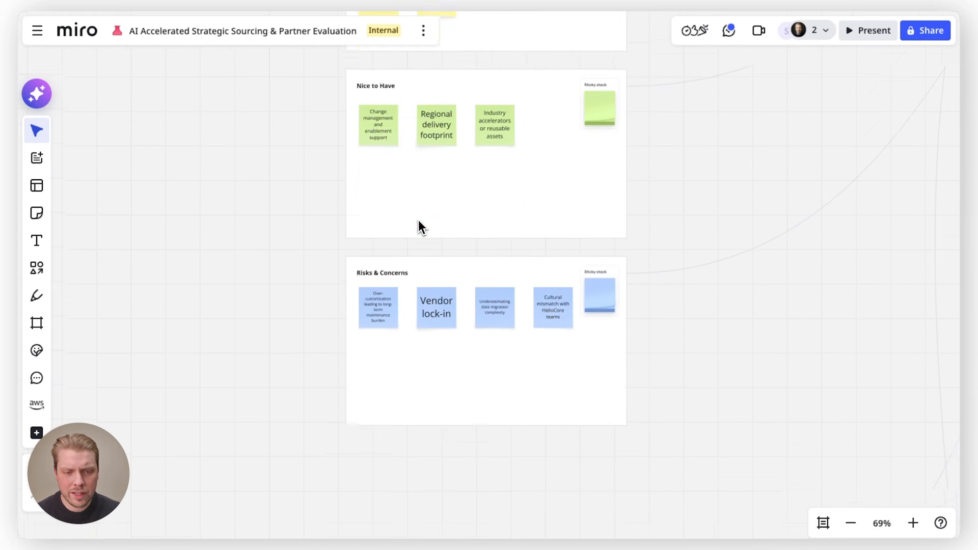
scroll(436, 278, down, 3)
scroll(436, 278, down, 5)
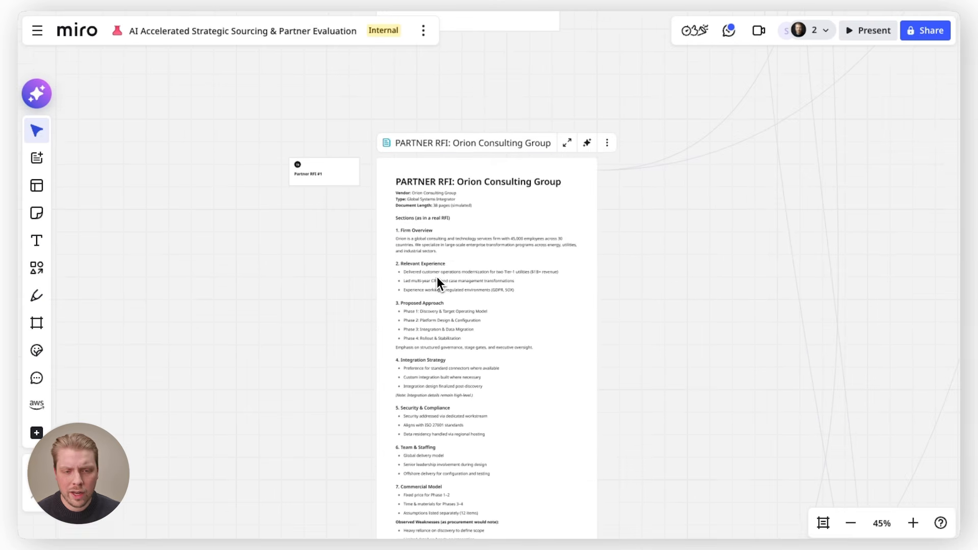
scroll(445, 248, down, 3)
scroll(446, 243, down, 6)
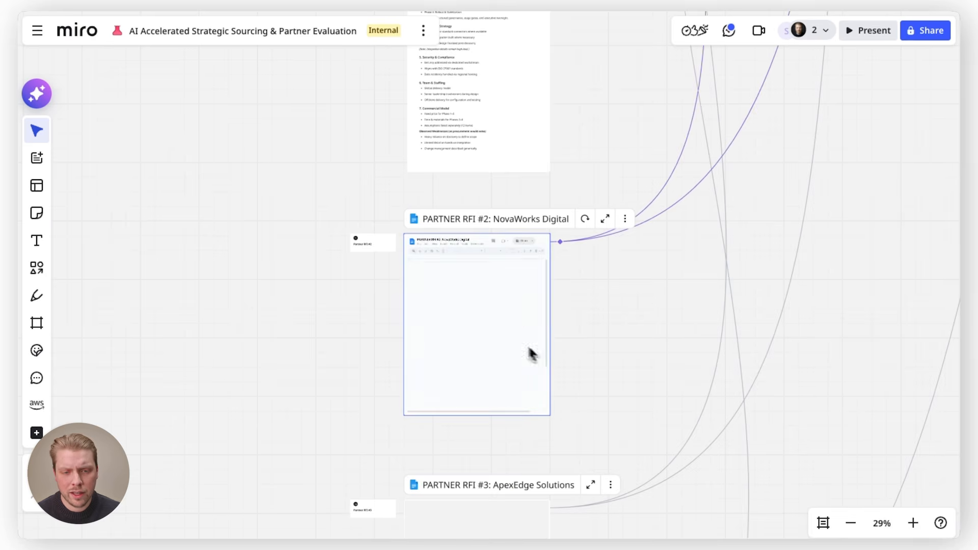
scroll(573, 371, down, 6)
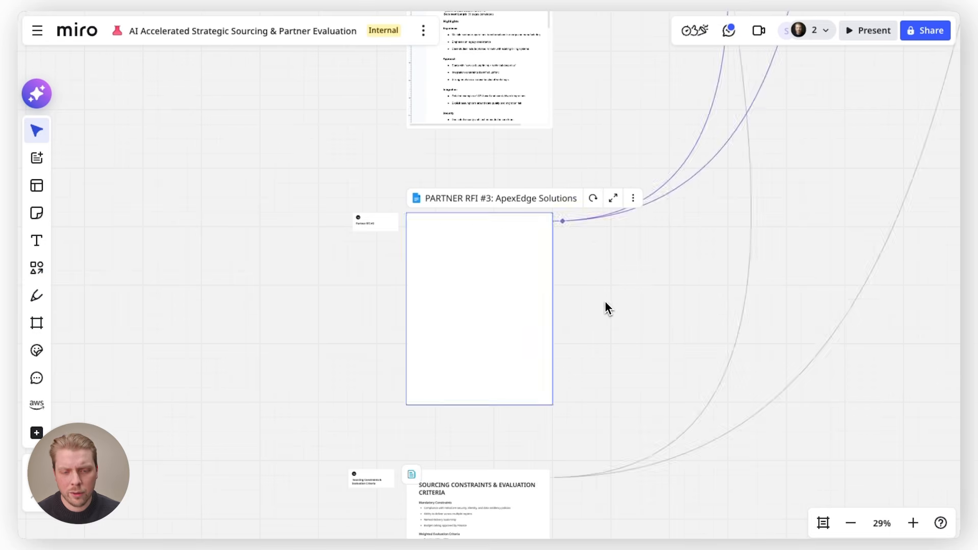
scroll(604, 301, down, 6)
scroll(474, 395, down, 10)
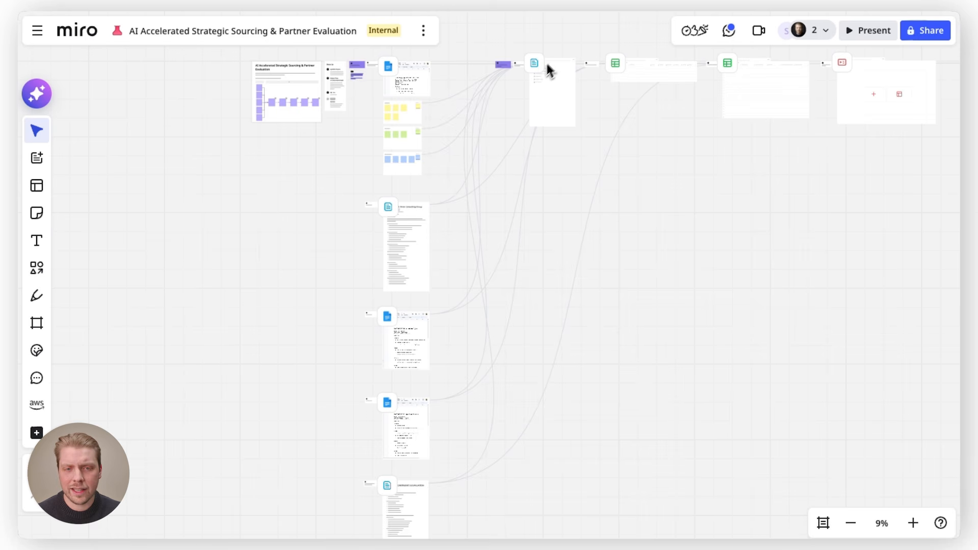
Open the Requirement Extraction & Normalization document block's prompt to read its role, task and output requirements
scroll(571, 36, up, 10)
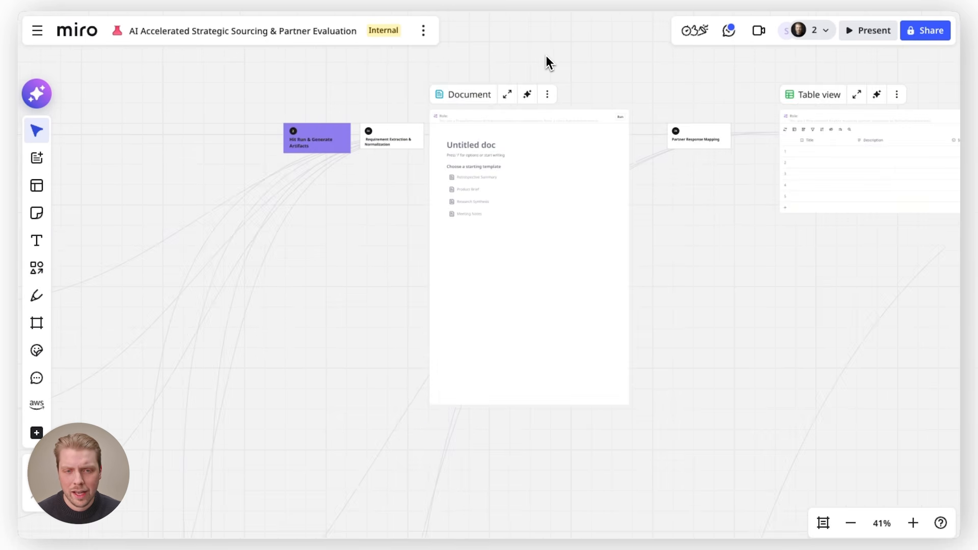
scroll(528, 81, down, 3)
scroll(528, 81, left, 2)
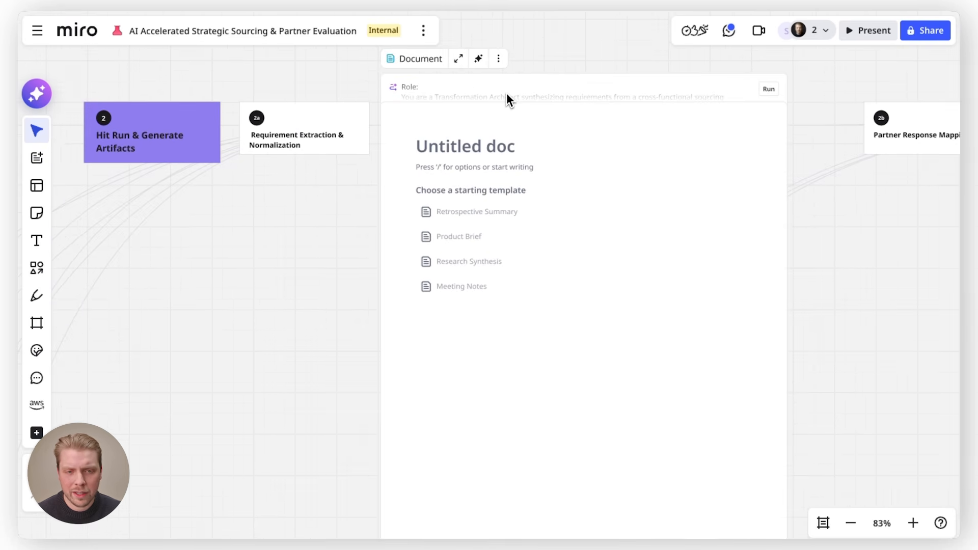
scroll(436, 137, down, 3)
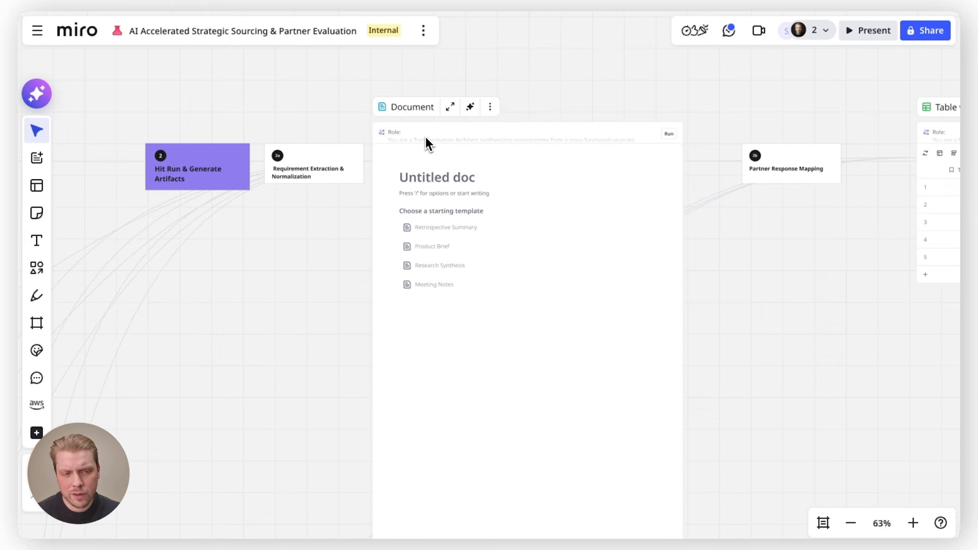
click(426, 137)
scroll(425, 136, up, 1)
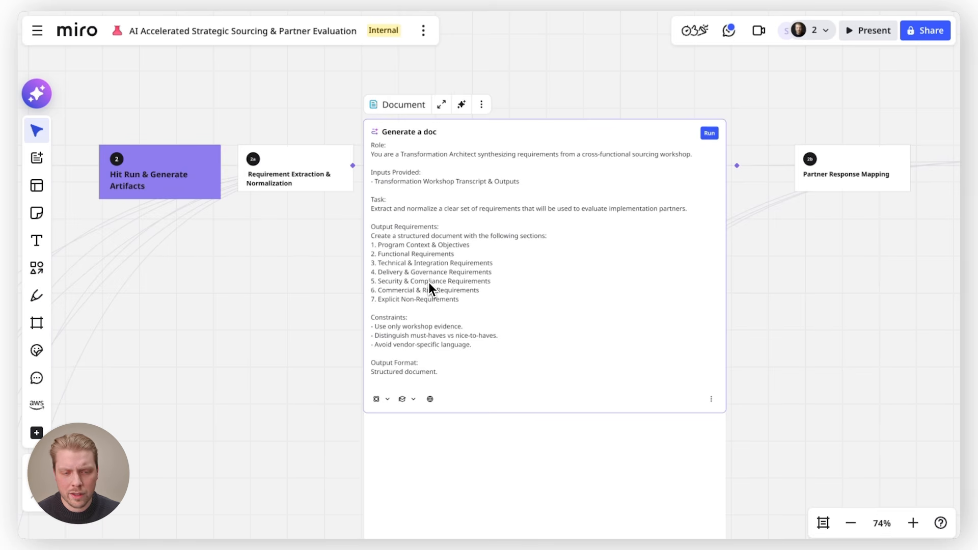
Review the block's AI model and knowledge source options and run the flow
click(387, 401)
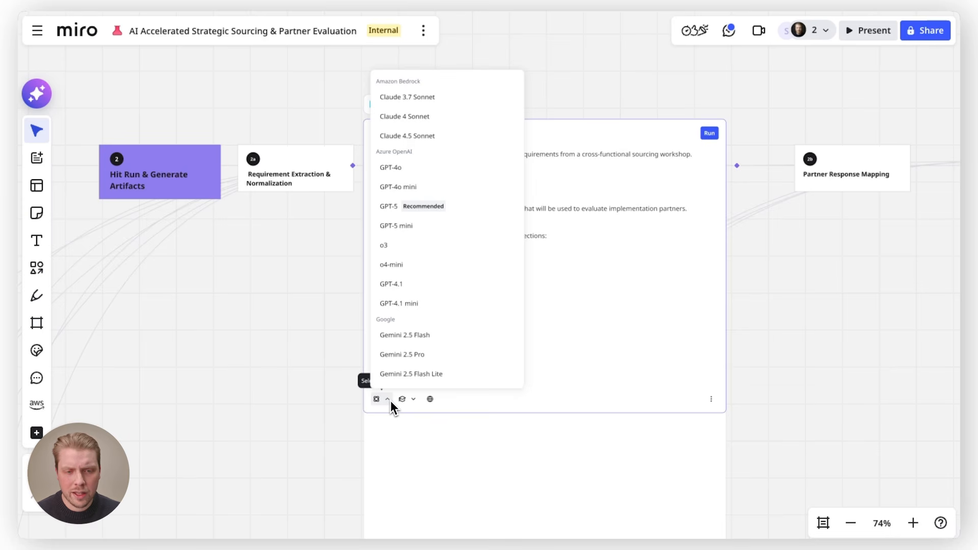
click(415, 402)
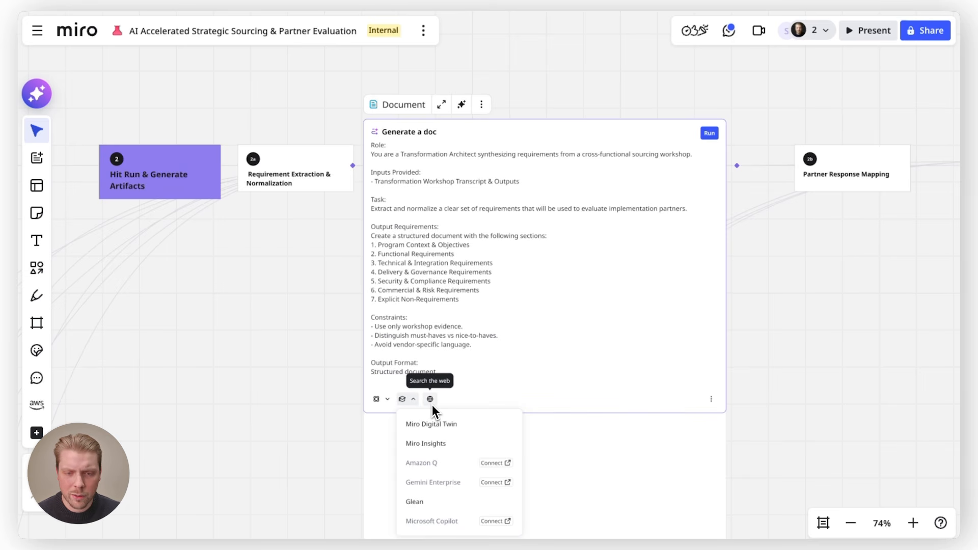
click(432, 404)
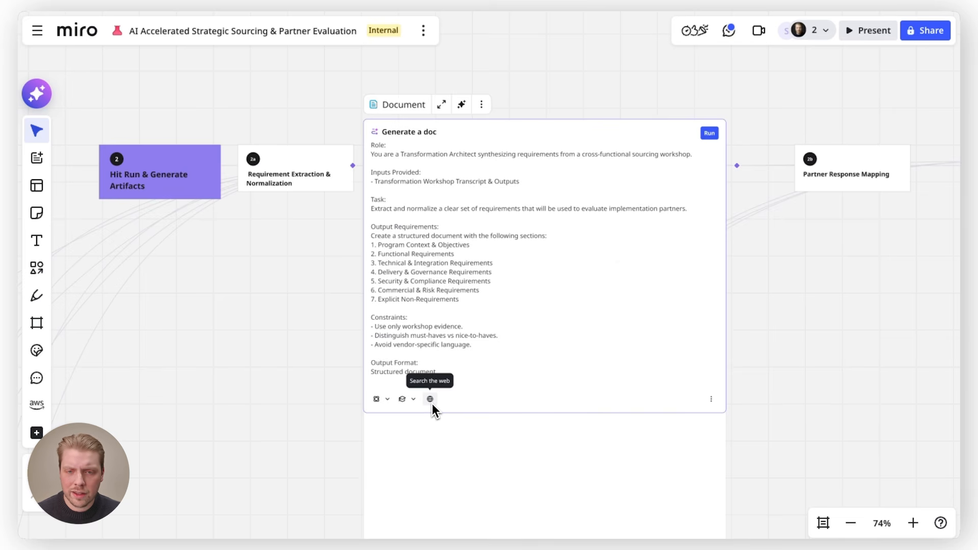
click(709, 134)
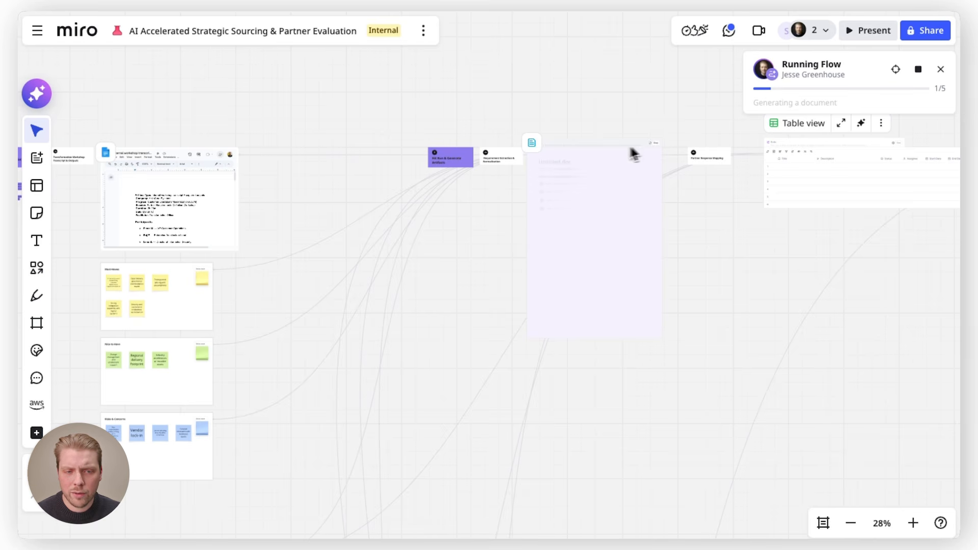
Examine the downstream table, slides and document blocks while the flow runs
scroll(379, 193, down, 5)
scroll(335, 205, right, 10)
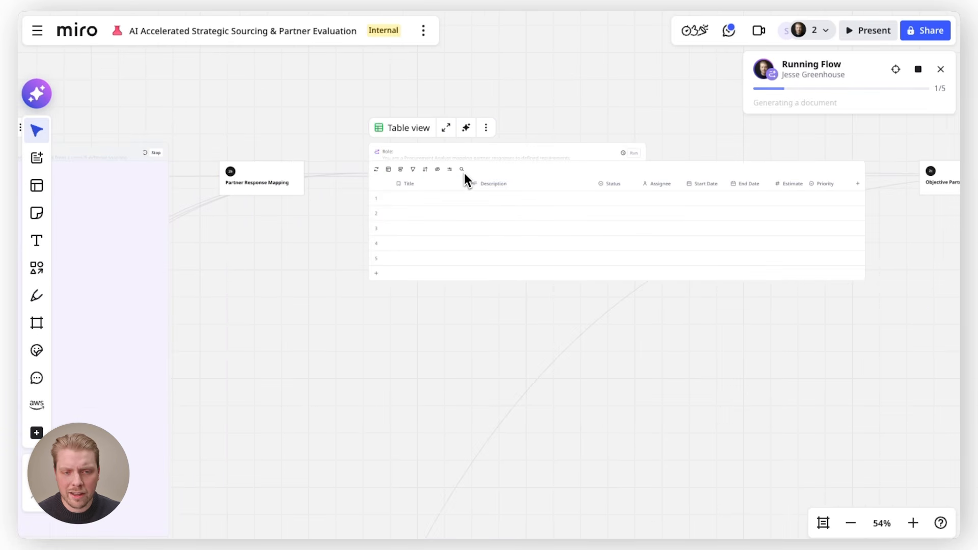
scroll(472, 171, right, 10)
scroll(560, 166, right, 2)
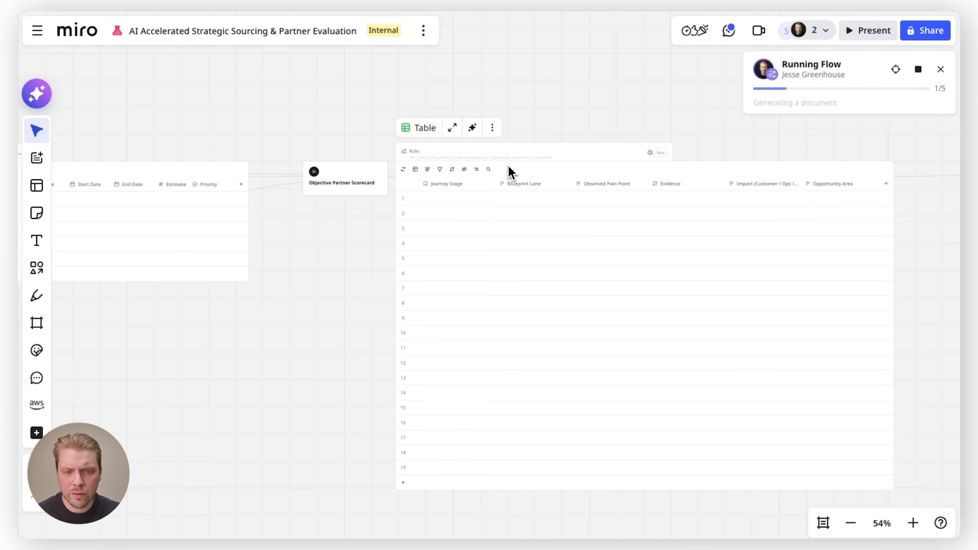
scroll(509, 166, right, 14)
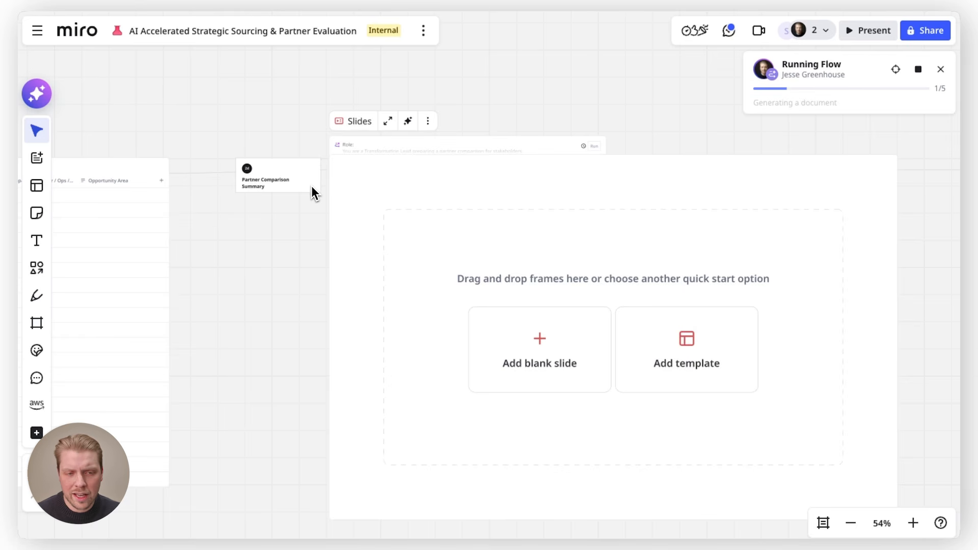
scroll(378, 200, right, 15)
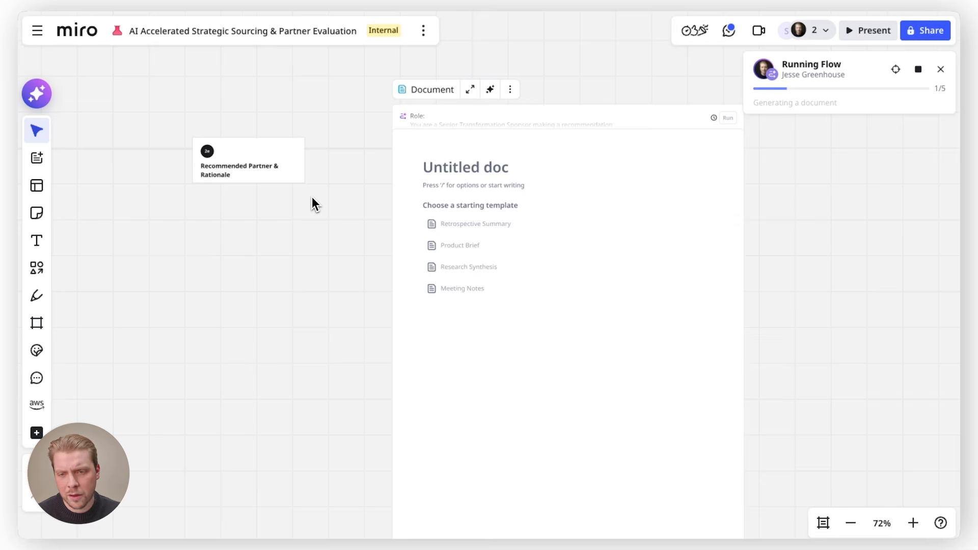
scroll(312, 197, down, 10)
scroll(312, 196, left, 20)
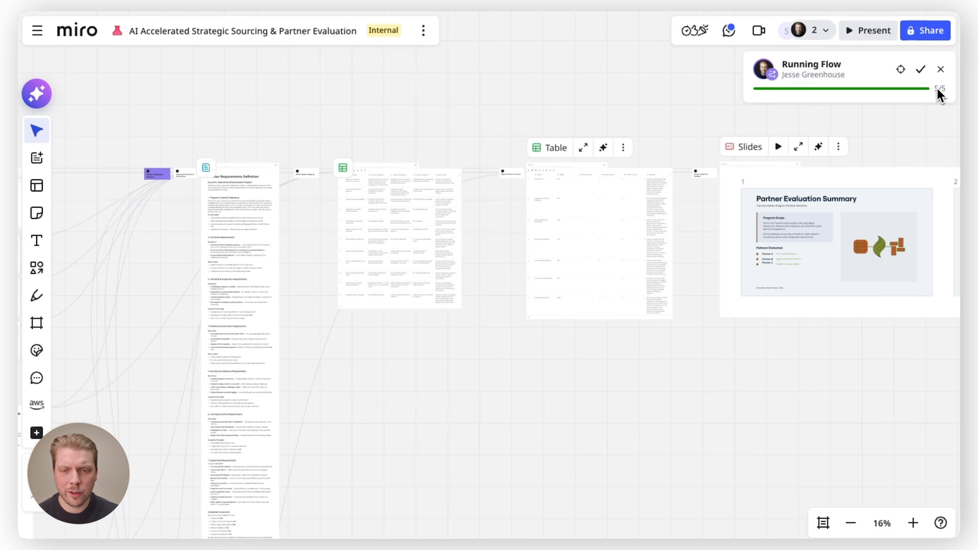
scroll(224, 167, left, 6)
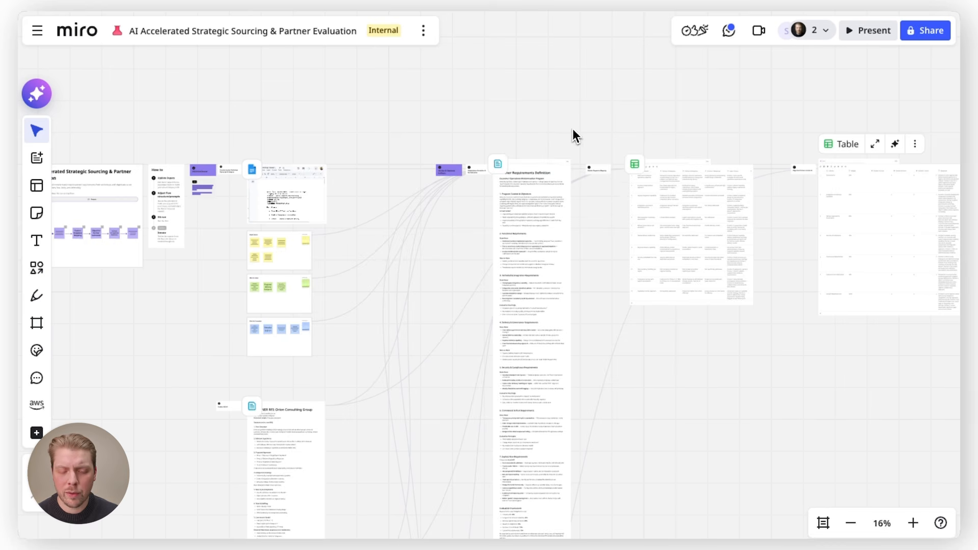
Examine the generated requirements document, response mapping table, scorecard, summary slides and partner recommendation
scroll(543, 163, up, 8)
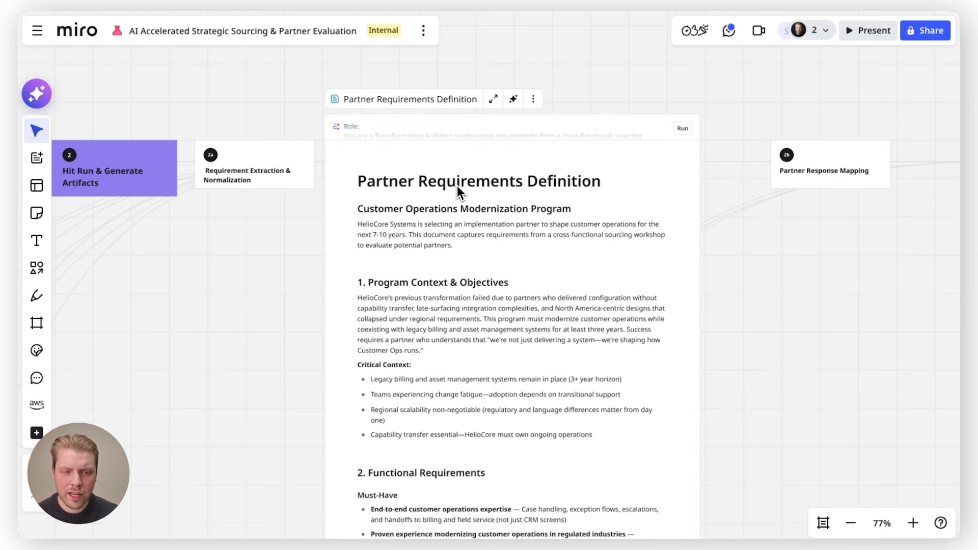
click(418, 185)
click(298, 307)
scroll(298, 308, right, 1)
scroll(453, 256, right, 10)
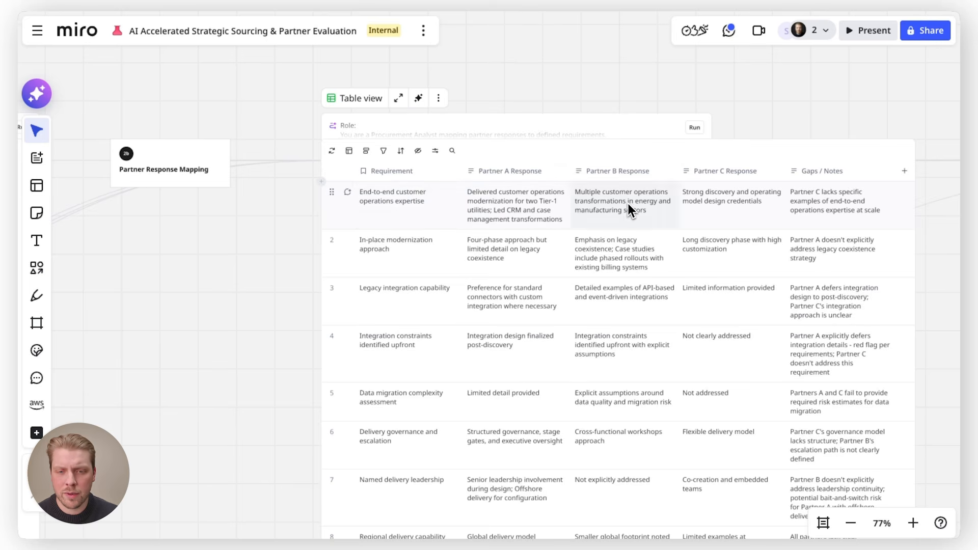
scroll(726, 195, down, 5)
scroll(726, 194, right, 10)
scroll(727, 194, up, 4)
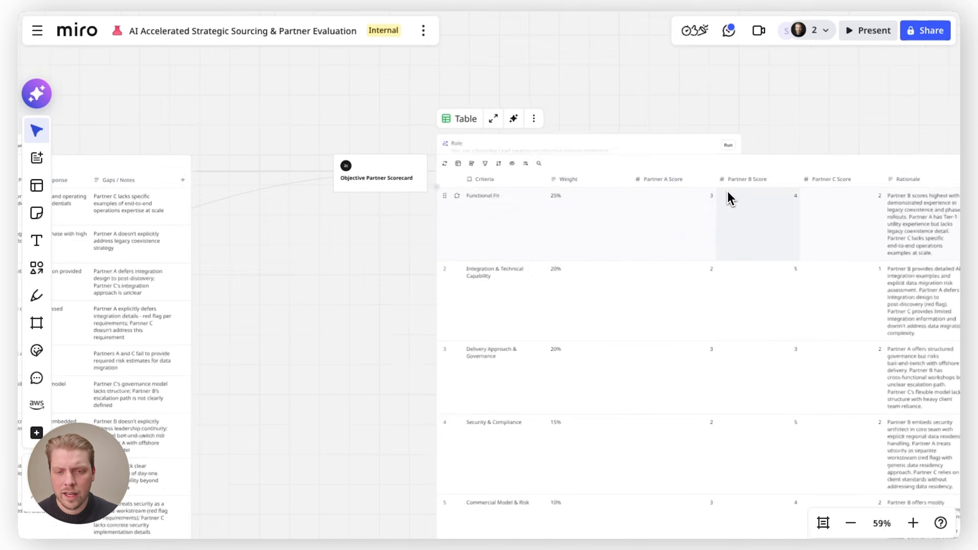
scroll(710, 224, right, 2)
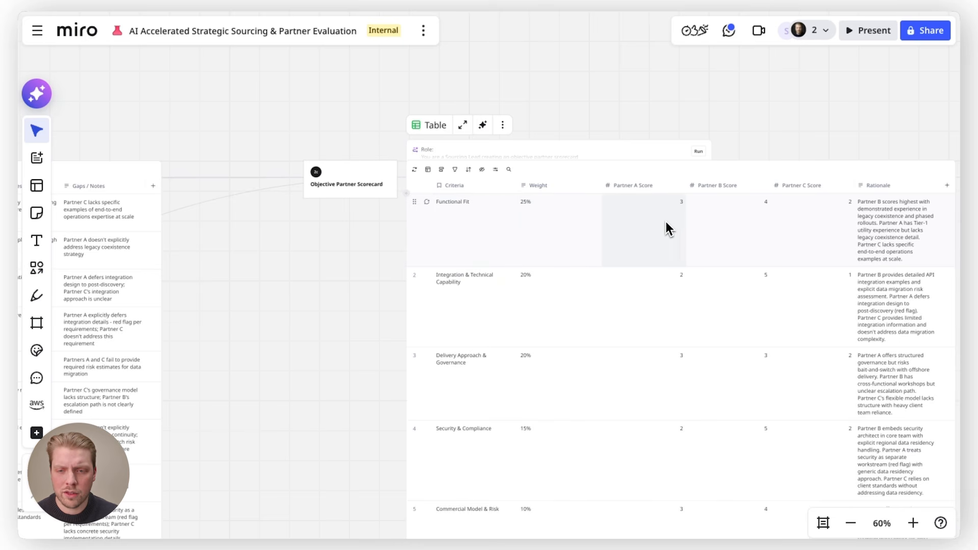
scroll(672, 215, right, 15)
scroll(509, 241, down, 5)
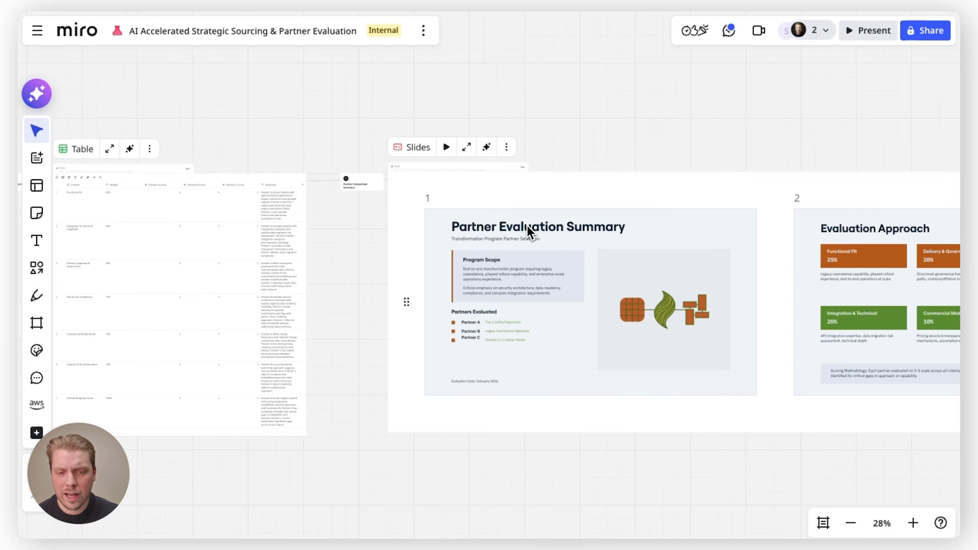
scroll(527, 225, right, 15)
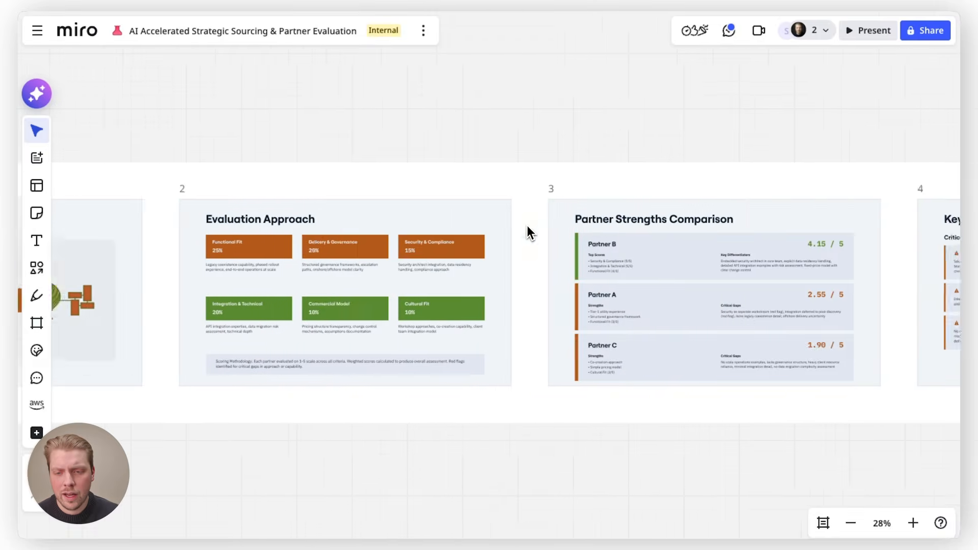
scroll(552, 173, up, 5)
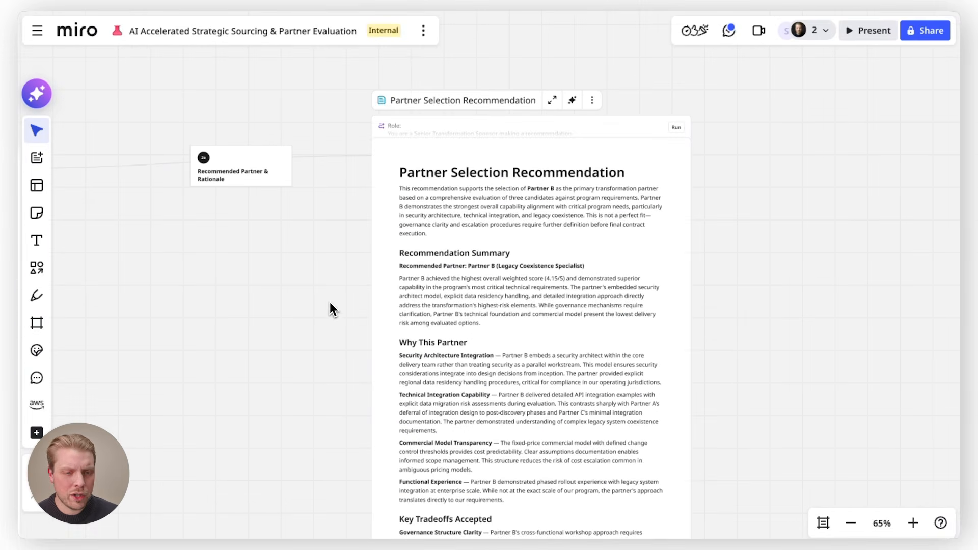
scroll(320, 341, down, 8)
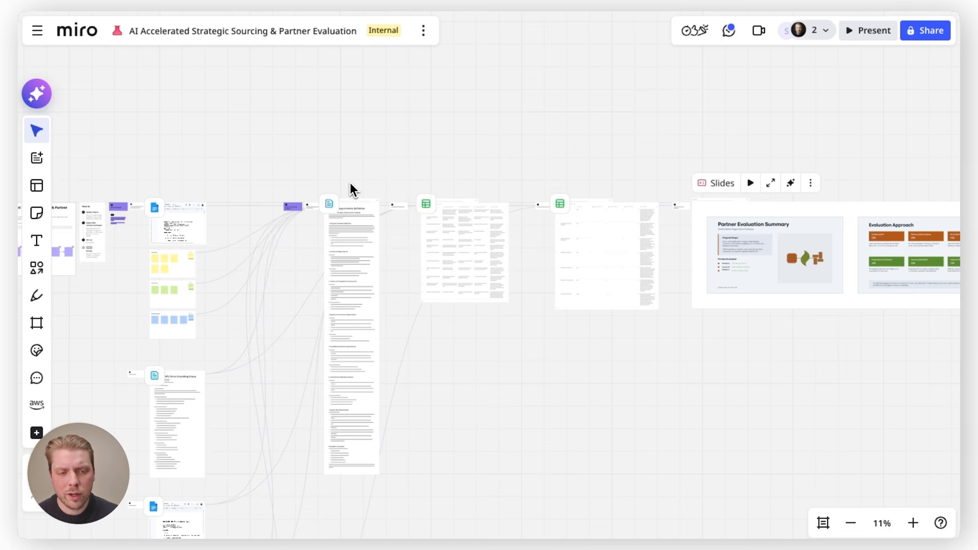
scroll(350, 183, up, 10)
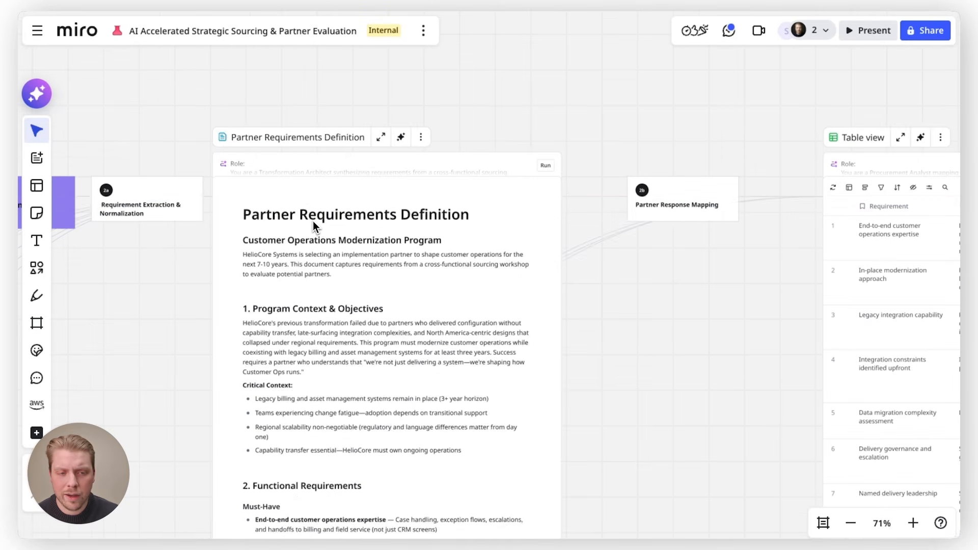
Examine the requirements document's connections and the Partner Response Mapping table's rows
drag(301, 216, 366, 310)
click(366, 310)
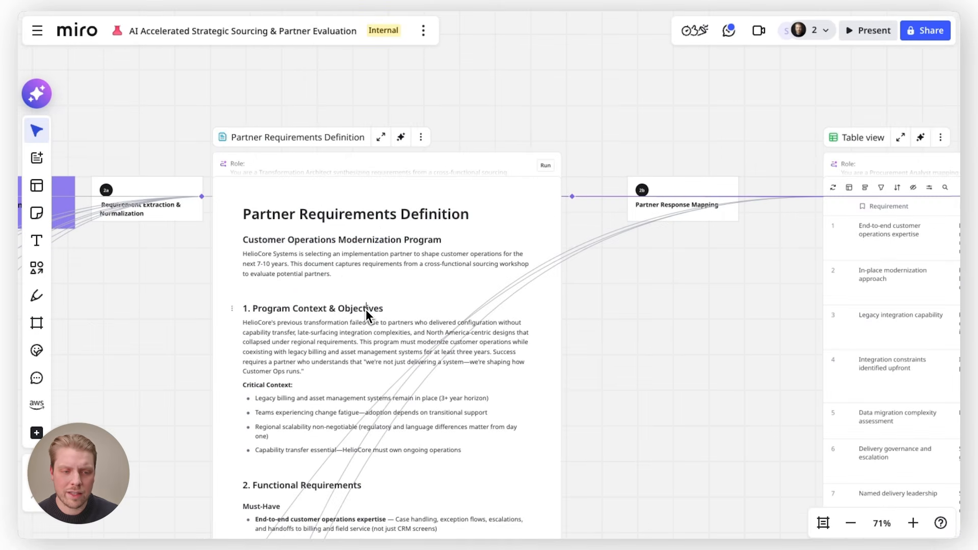
drag(291, 343, 346, 381)
click(347, 381)
scroll(346, 381, down, 5)
scroll(347, 380, right, 5)
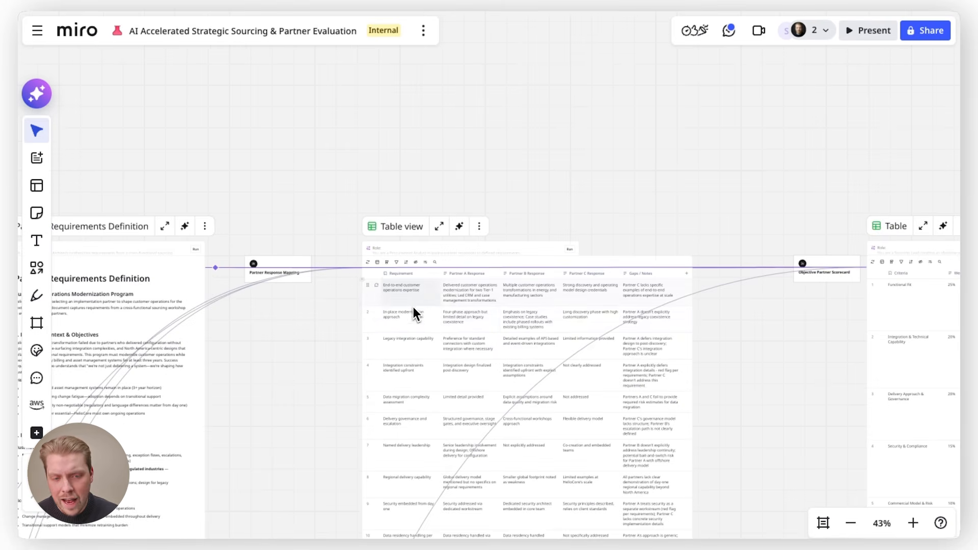
scroll(553, 316, right, 15)
scroll(370, 265, down, 3)
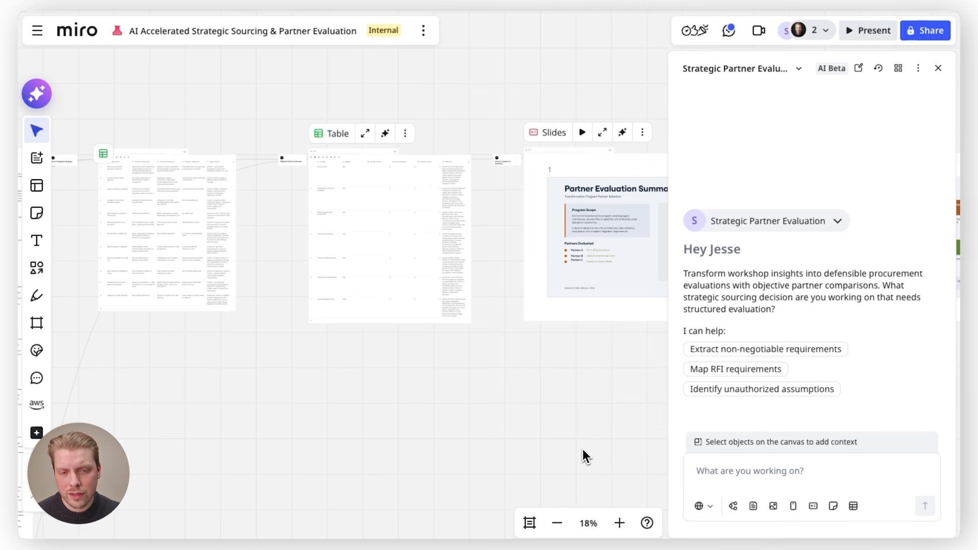
Examine the scorecard table and the Partner Evaluation Summary slides alongside the AI sidekick panel
scroll(583, 448, right, 5)
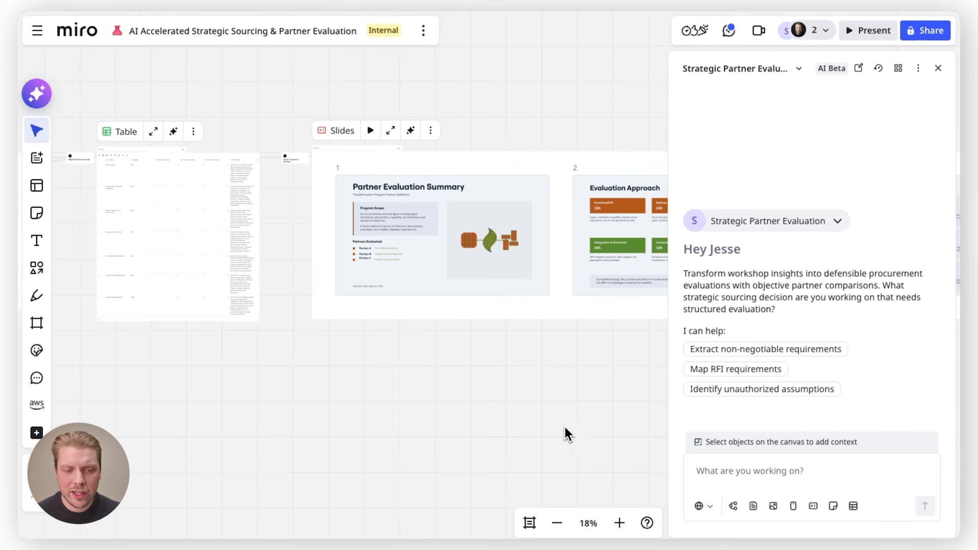
scroll(509, 417, left, 1)
scroll(396, 390, left, 2)
click(307, 140)
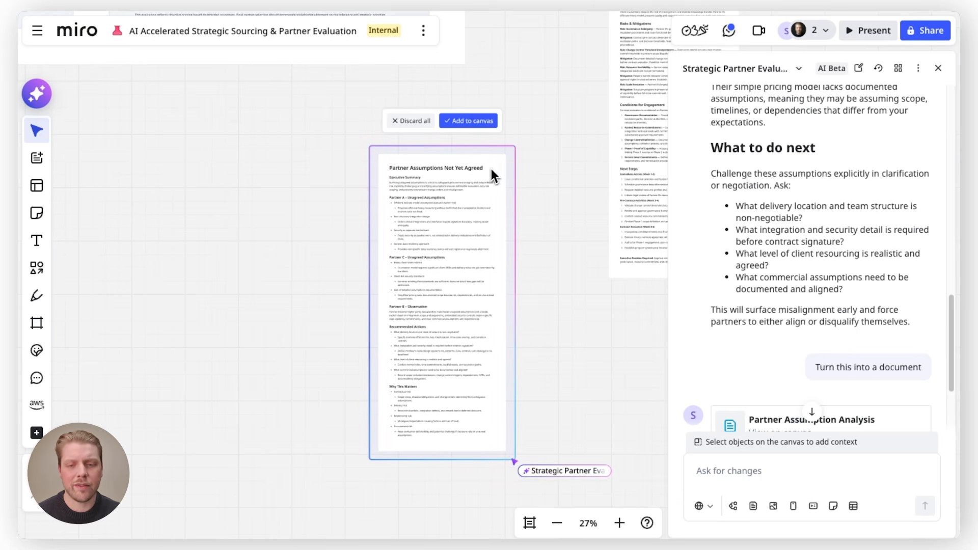
Add the generated "Partner Assumptions Not Yet Agreed" document to the canvas
scroll(429, 174, up, 5)
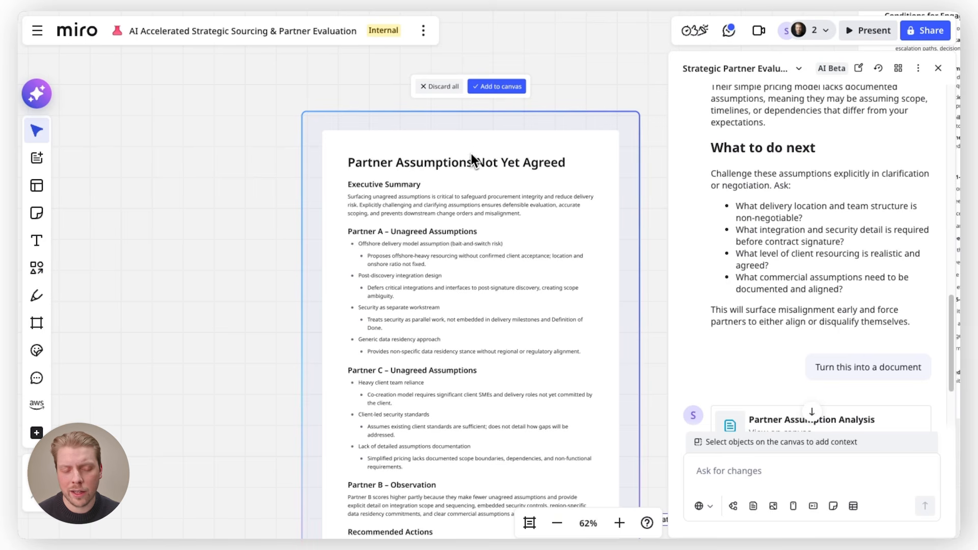
click(503, 87)
Move the Partner Assumptions Not Yet Agreed document to an empty area below the flow's tables
scroll(598, 127, down, 10)
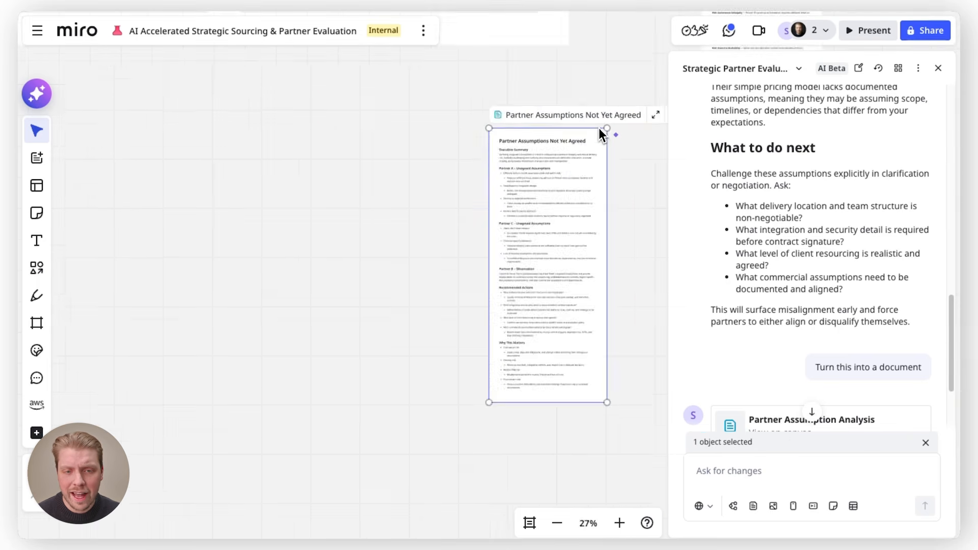
drag(598, 130, 122, 182)
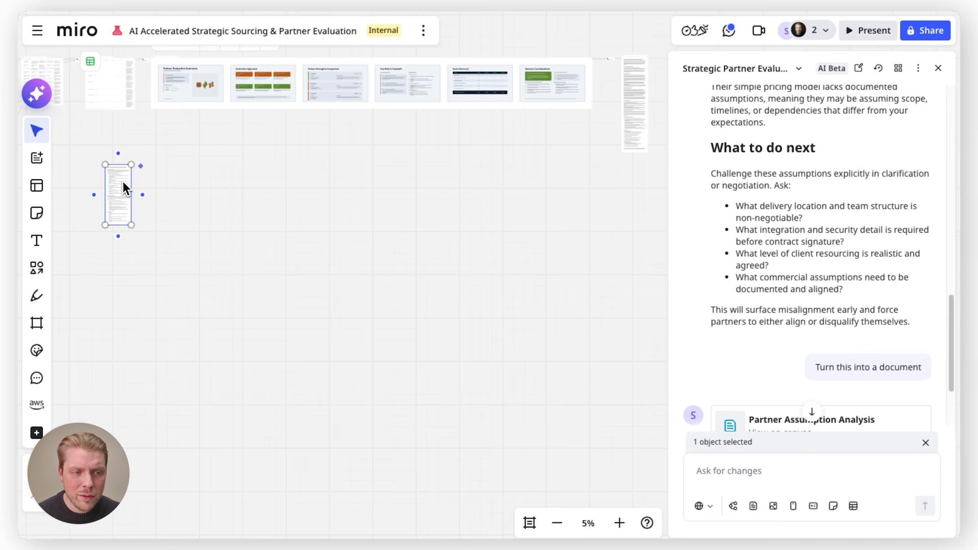
scroll(124, 181, left, 5)
drag(257, 163, 256, 60)
click(308, 206)
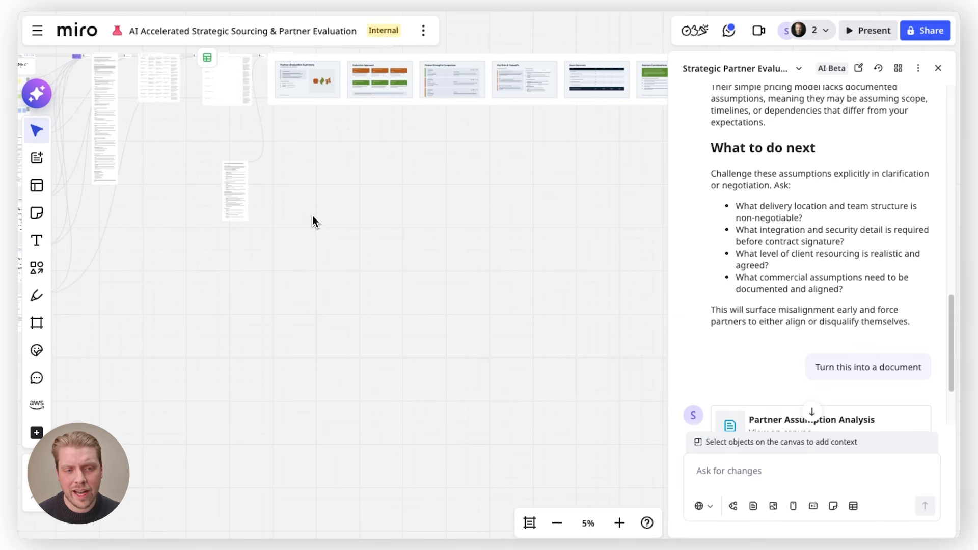
Rerun the slides block to regenerate the partner evaluation summary slides
scroll(290, 46, up, 10)
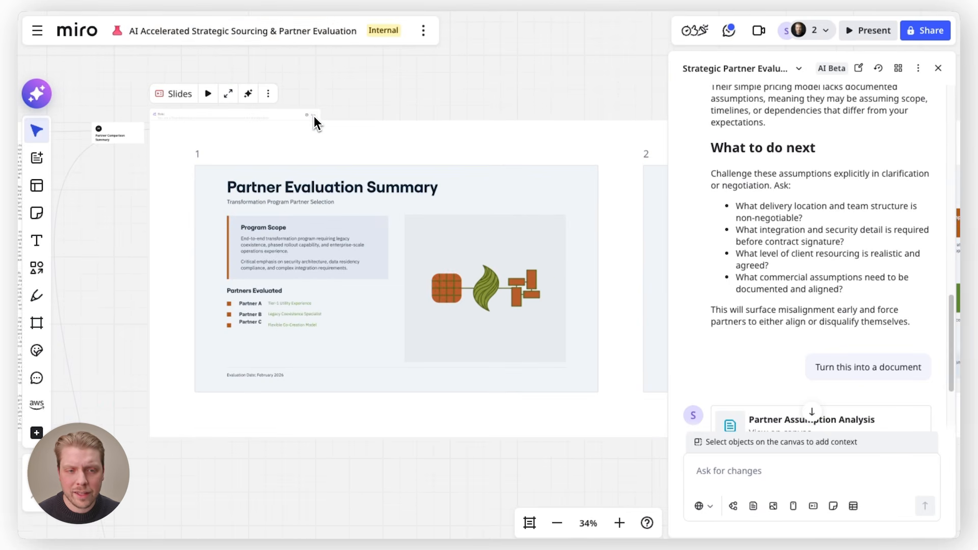
click(313, 116)
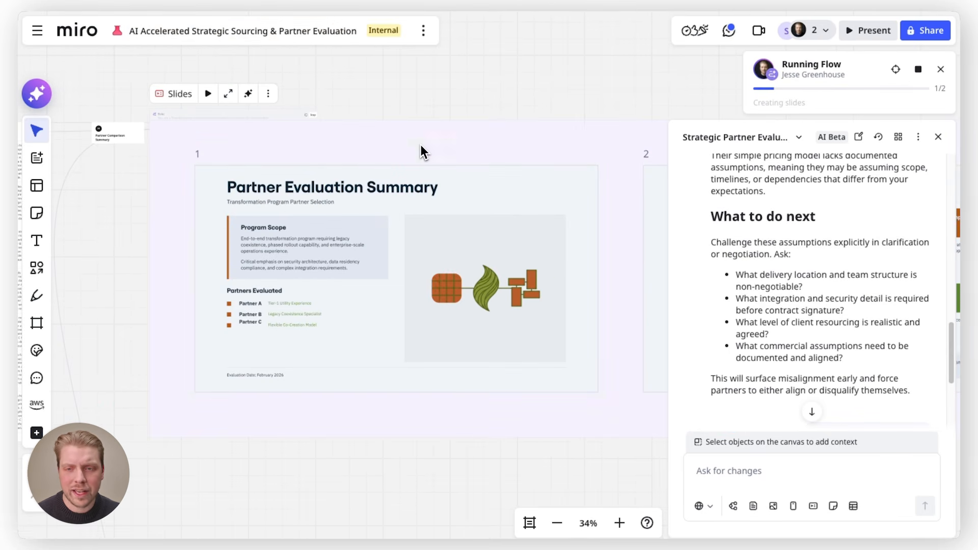
scroll(473, 208, down, 5)
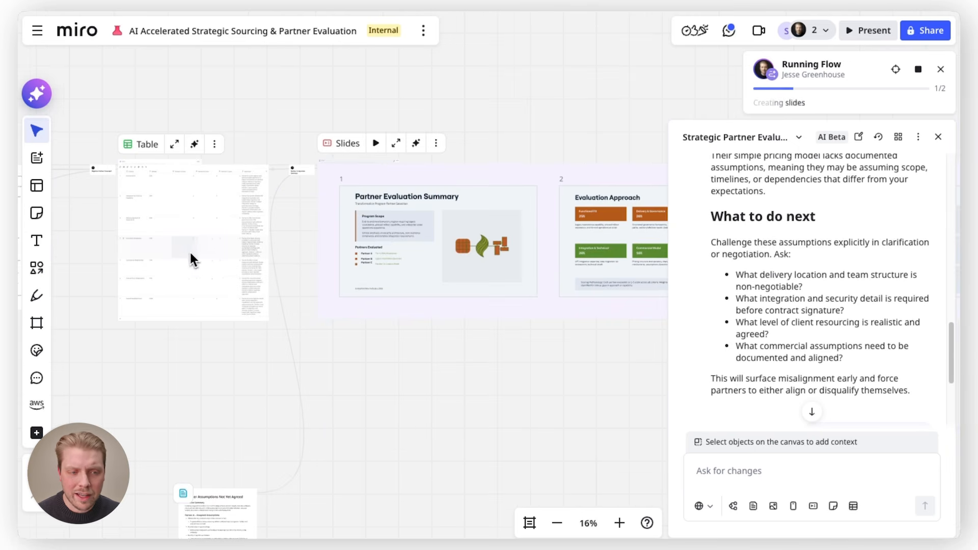
scroll(184, 260, down, 3)
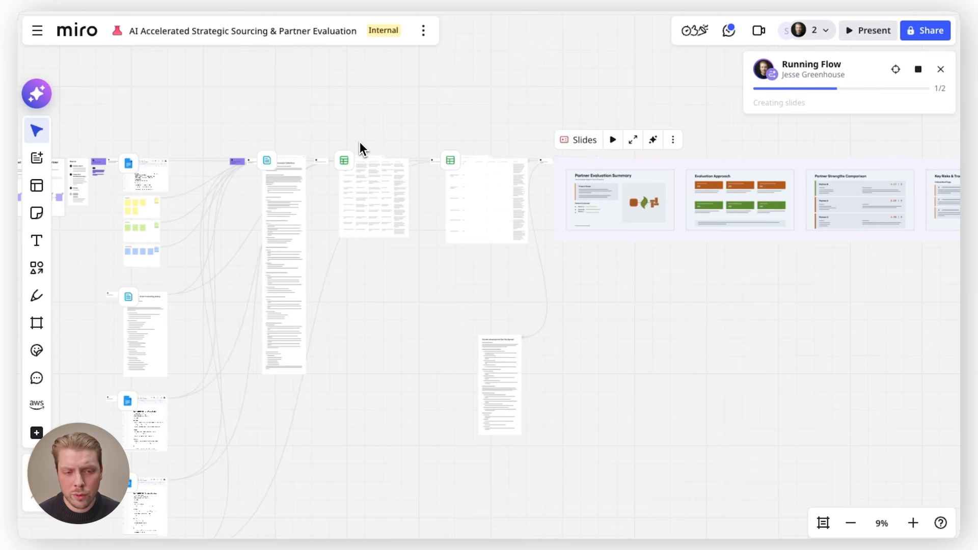
Open the Partner Response Mapping table block's prompt to read its role, inputs, task and output requirements
scroll(360, 142, up, 5)
scroll(359, 170, up, 4)
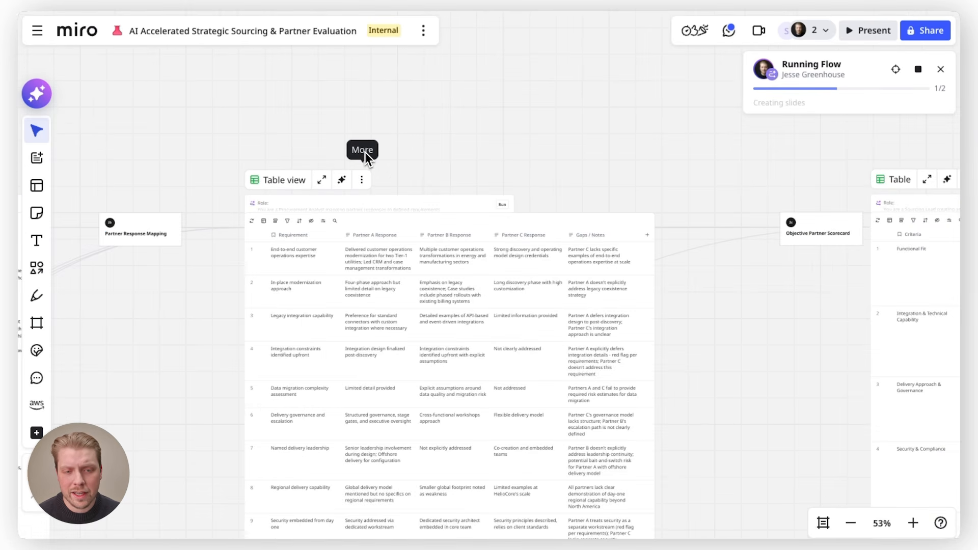
scroll(370, 147, up, 1)
scroll(375, 147, up, 3)
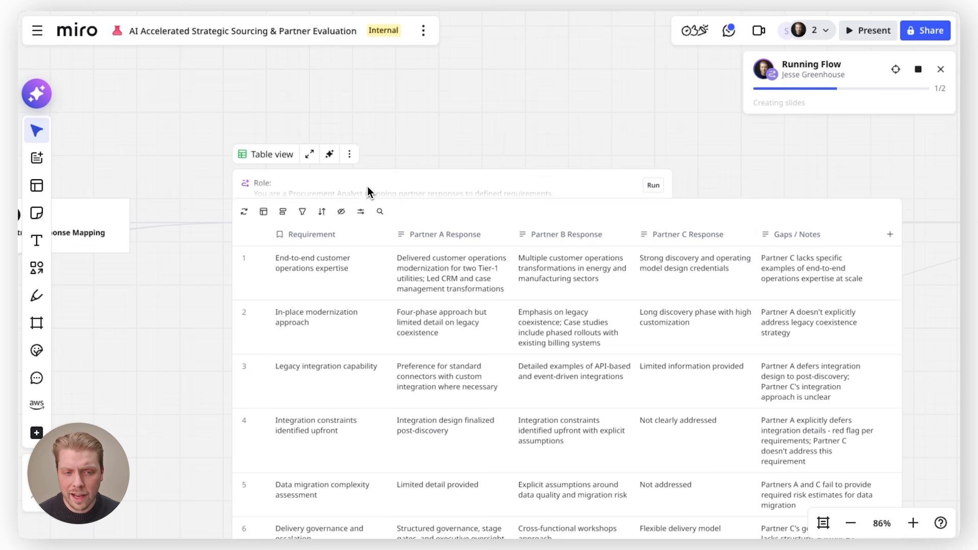
click(367, 192)
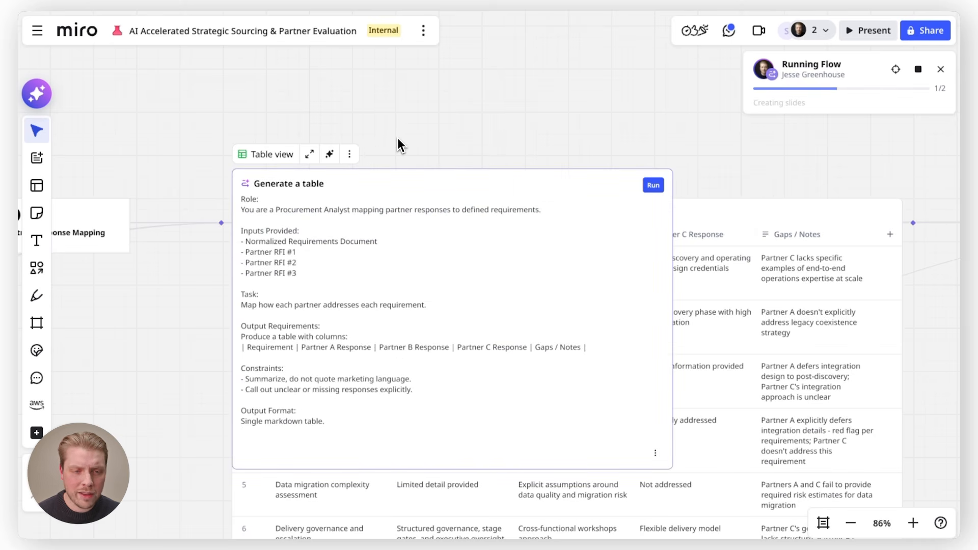
scroll(398, 137, down, 5)
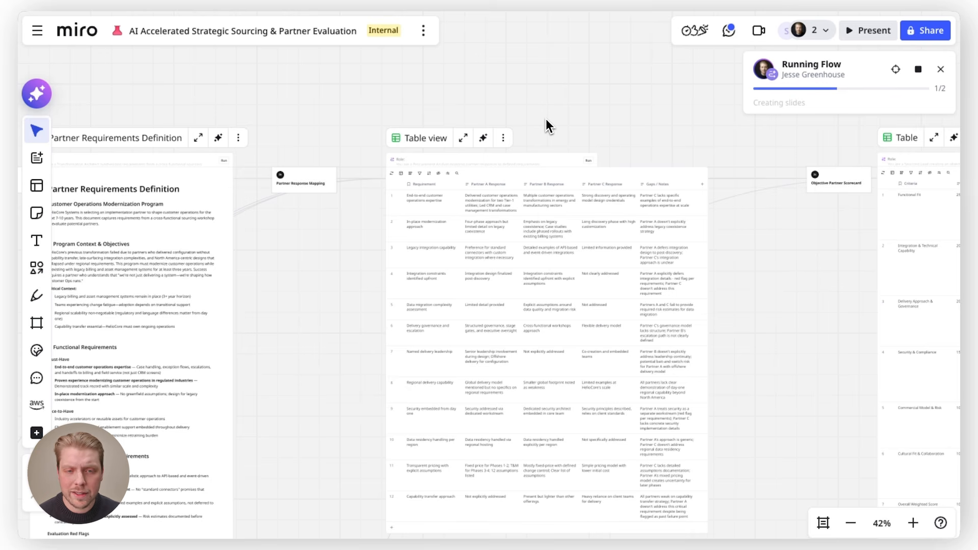
scroll(546, 118, down, 5)
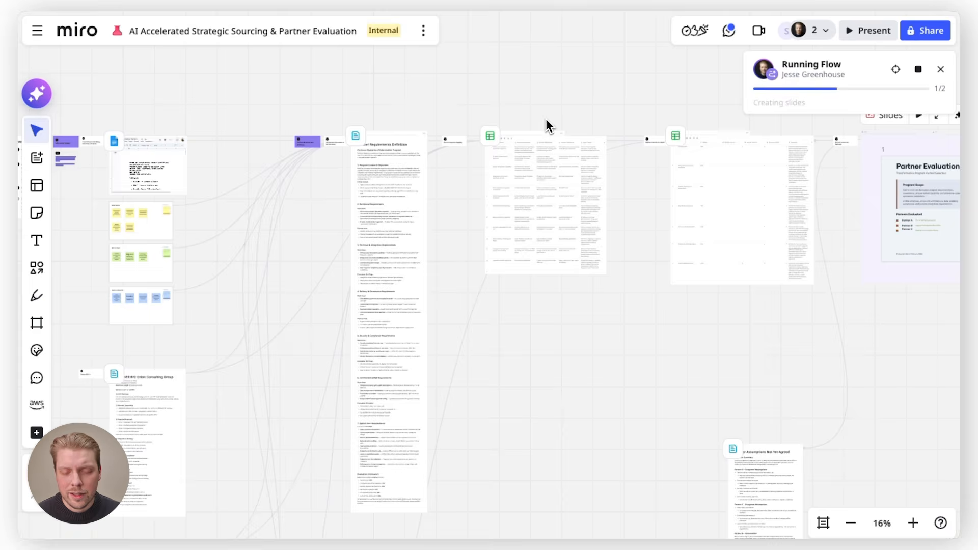